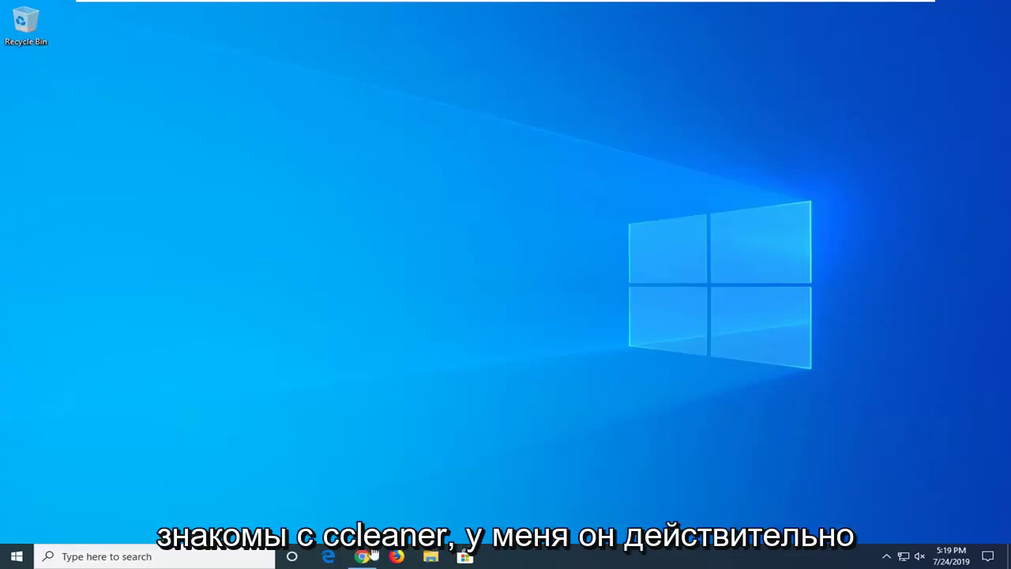
Search the Start menu for 'ccleaner' and launch CCleaner Free v5.60.
left_click(17, 558)
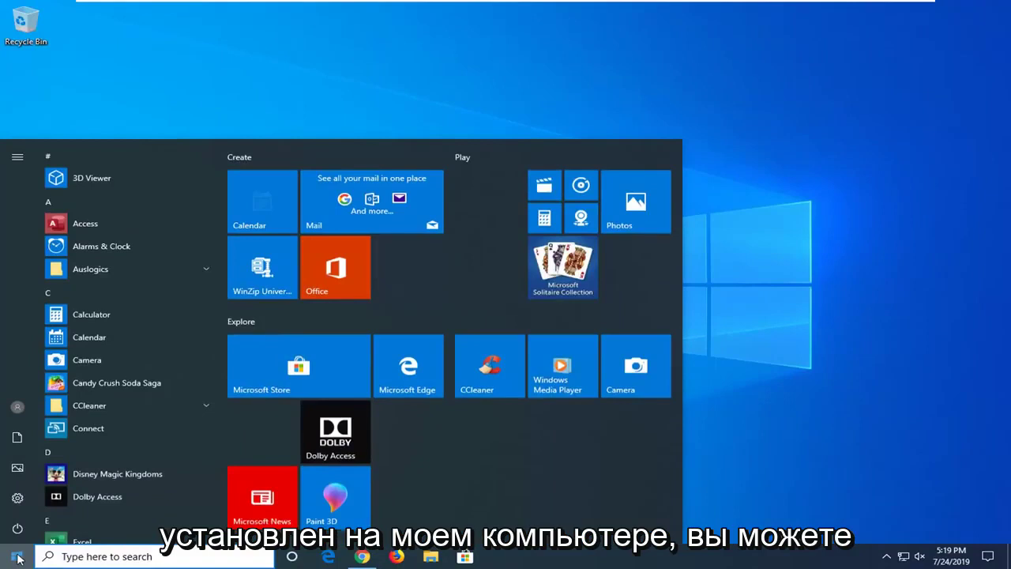
type("ccleaner")
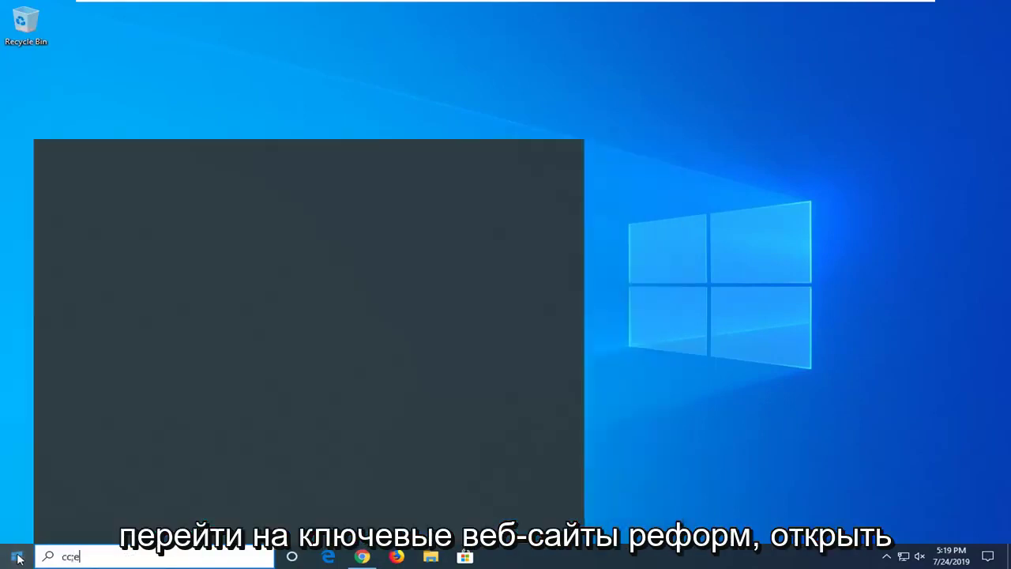
key("BackSpace")
key("BackSpace")
key("BackSpace")
key("BackSpace")
key("BackSpace")
key("BackSpace")
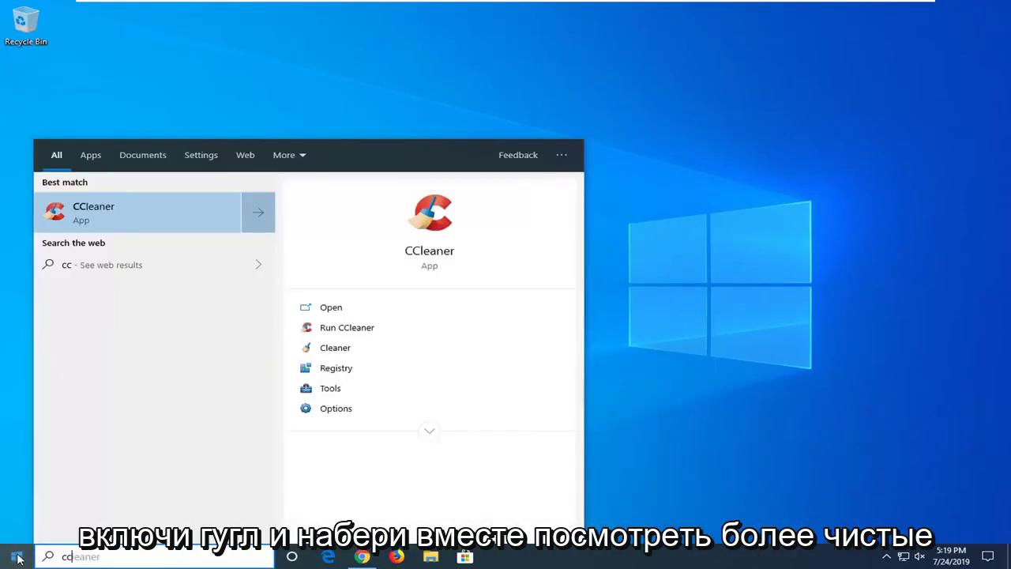
type("leaner")
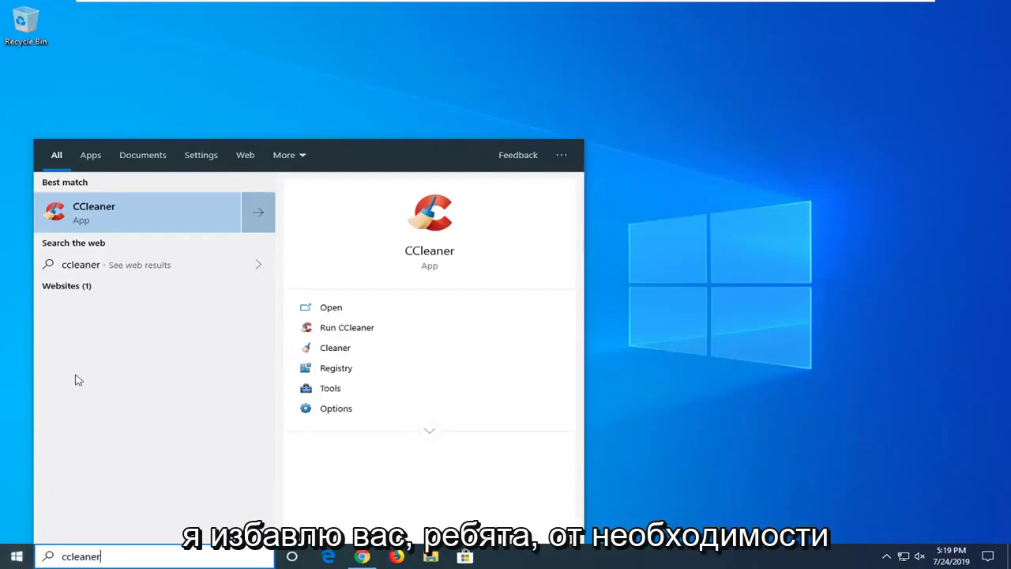
left_click(111, 213)
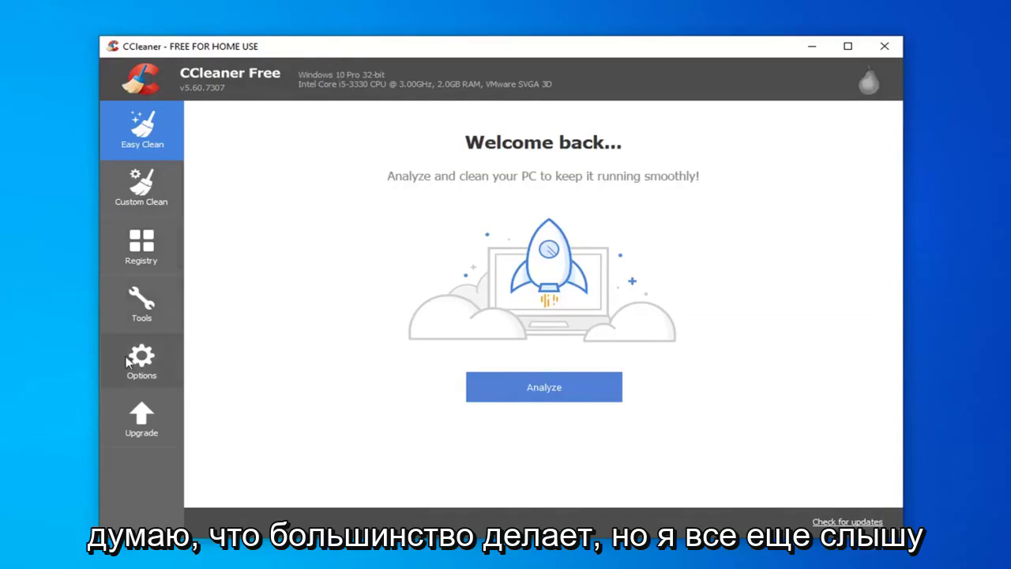
Run CCleaner's registry scan, finding five issues including an unused .pcb extension and stale application paths.
left_click(137, 372)
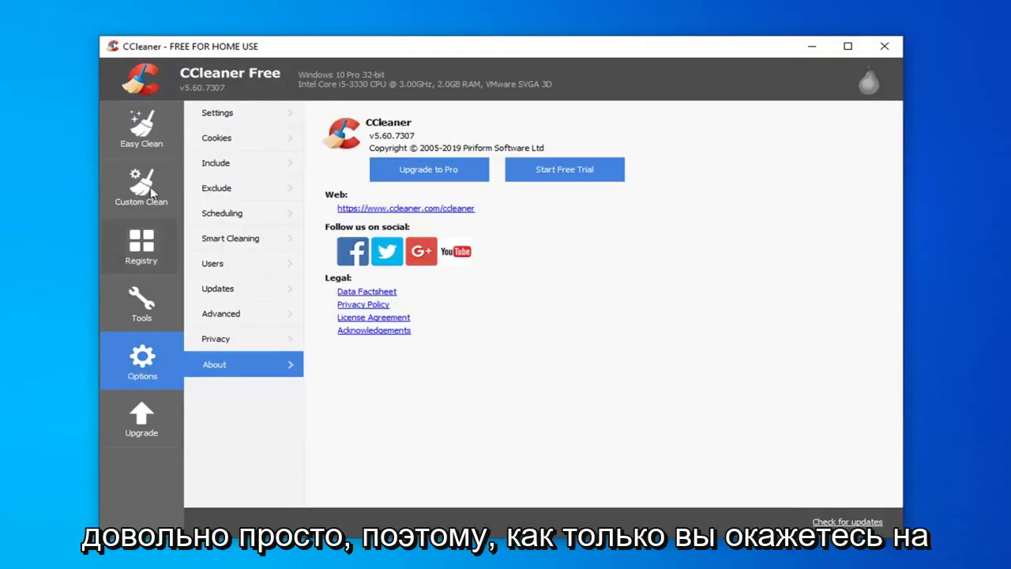
left_click(134, 246)
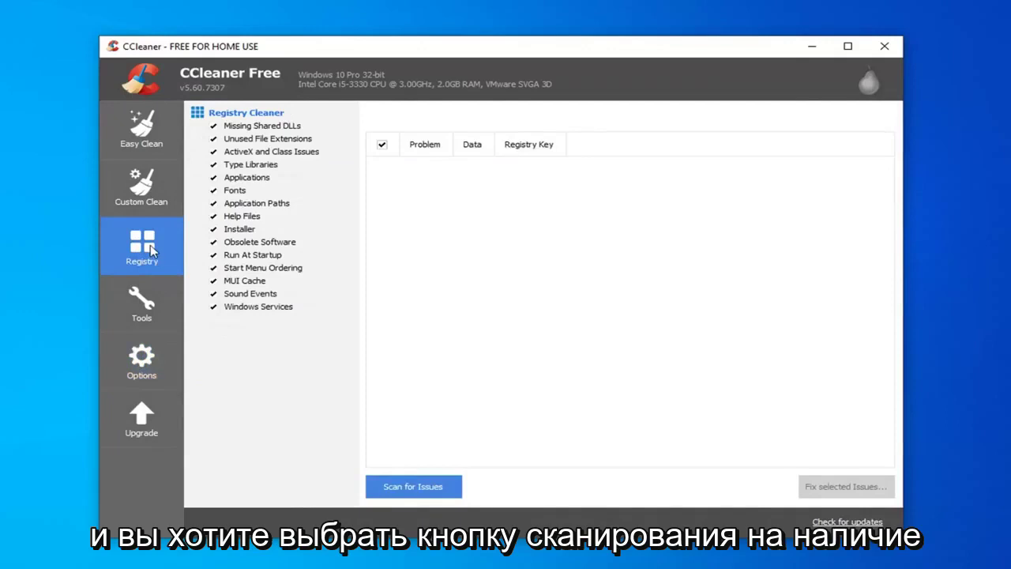
left_click(427, 491)
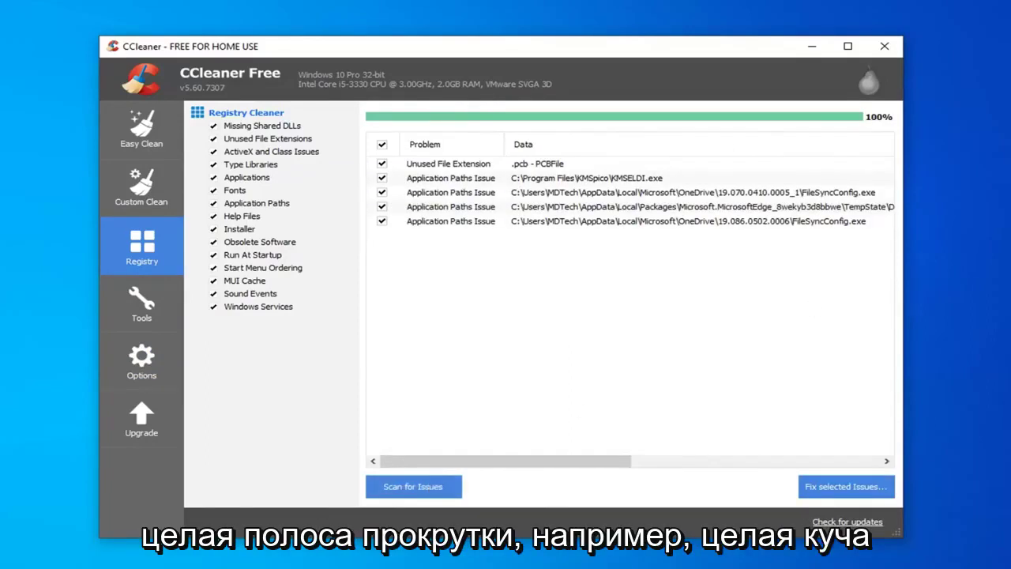
scroll(857, 319, "right", 3)
scroll(840, 347, "left", 3)
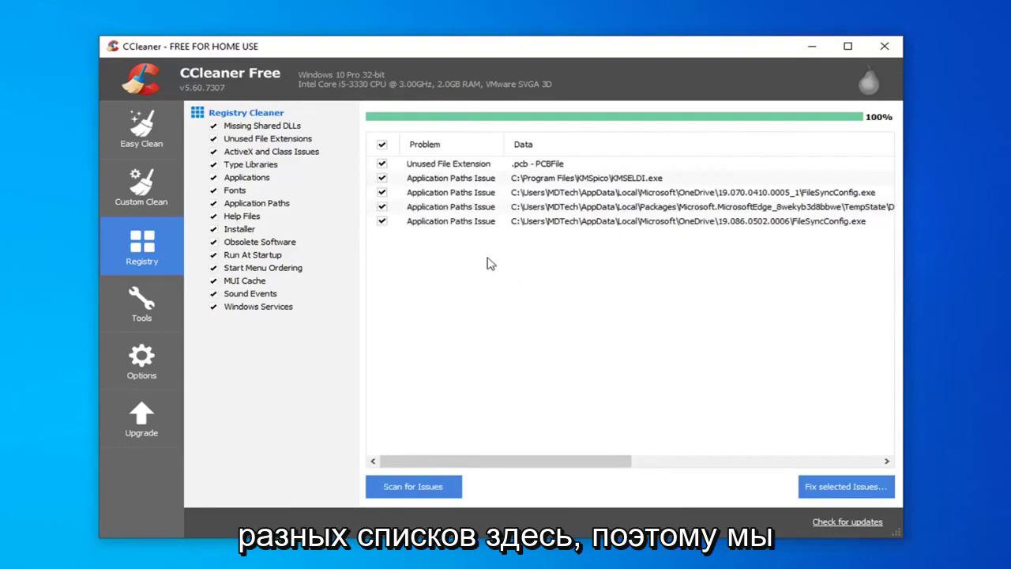
Start fixing the issues, saving a registry backup named '7_8' to the Desktop first.
left_click(841, 490)
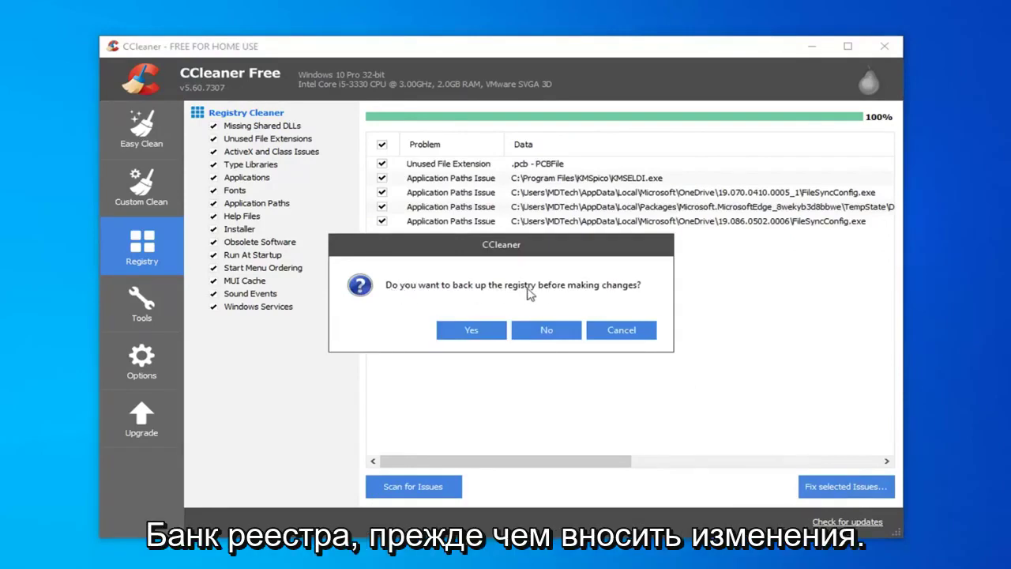
left_click(471, 330)
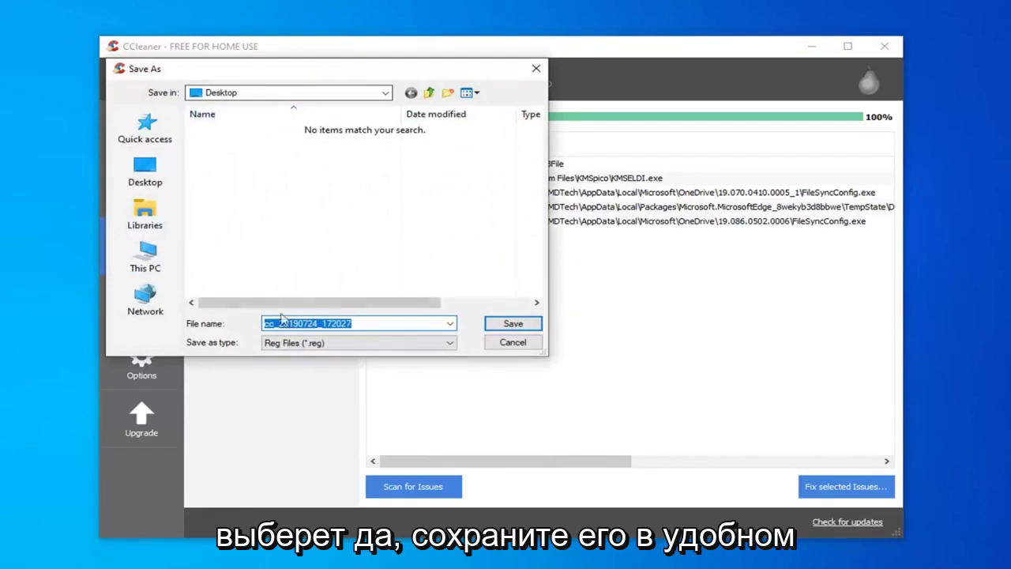
left_click(146, 169)
left_click(294, 323)
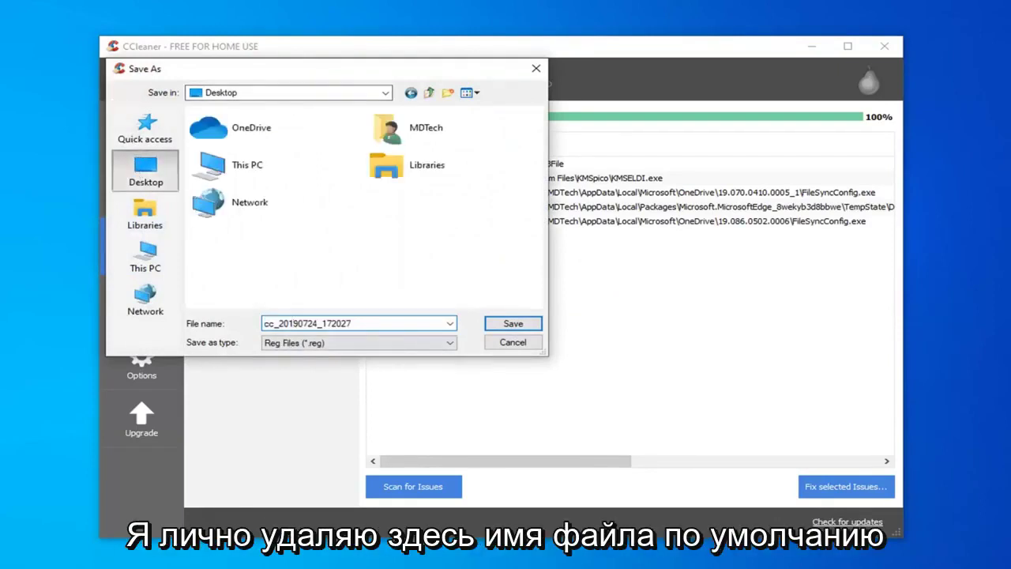
double_click(294, 323)
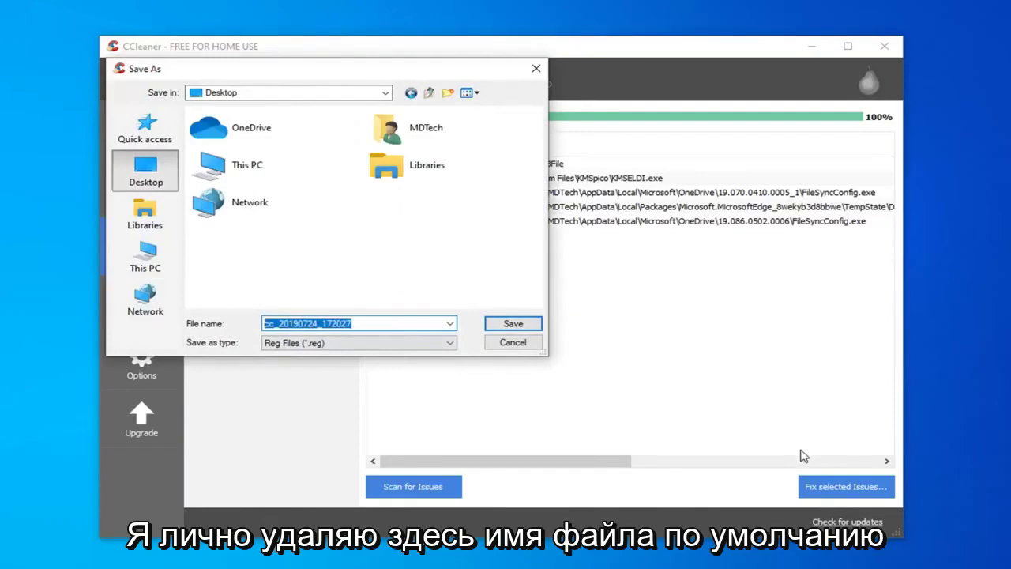
type("\\")
key("BackSpace")
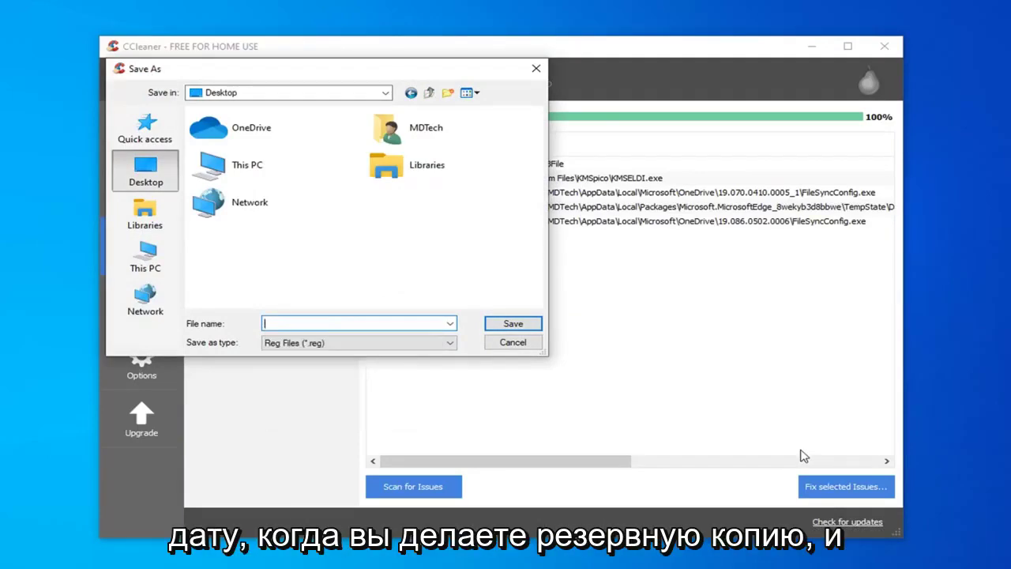
type("7_8")
left_click(523, 325)
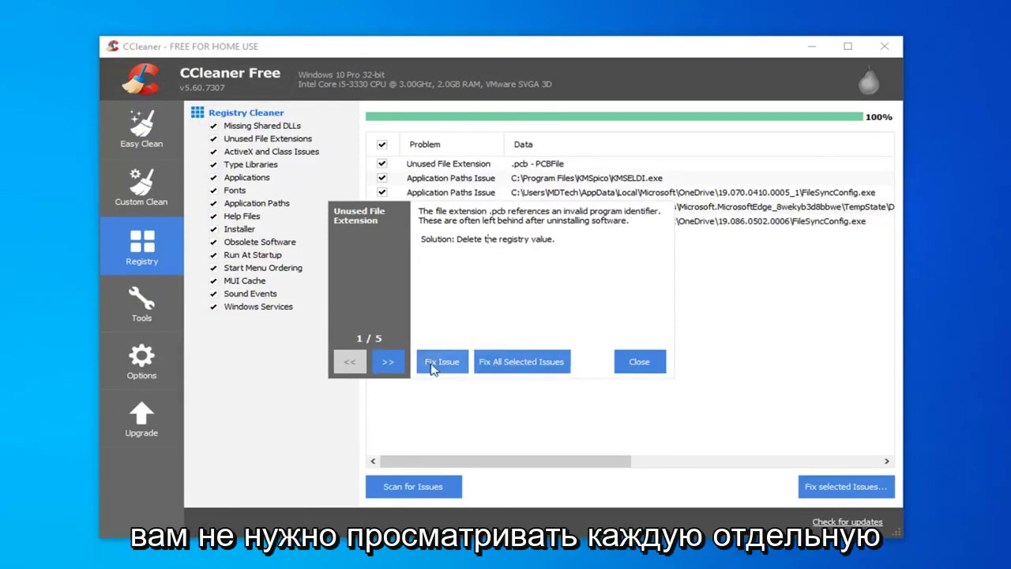
Fix all five selected registry issues and close the fix dialog.
left_click(527, 361)
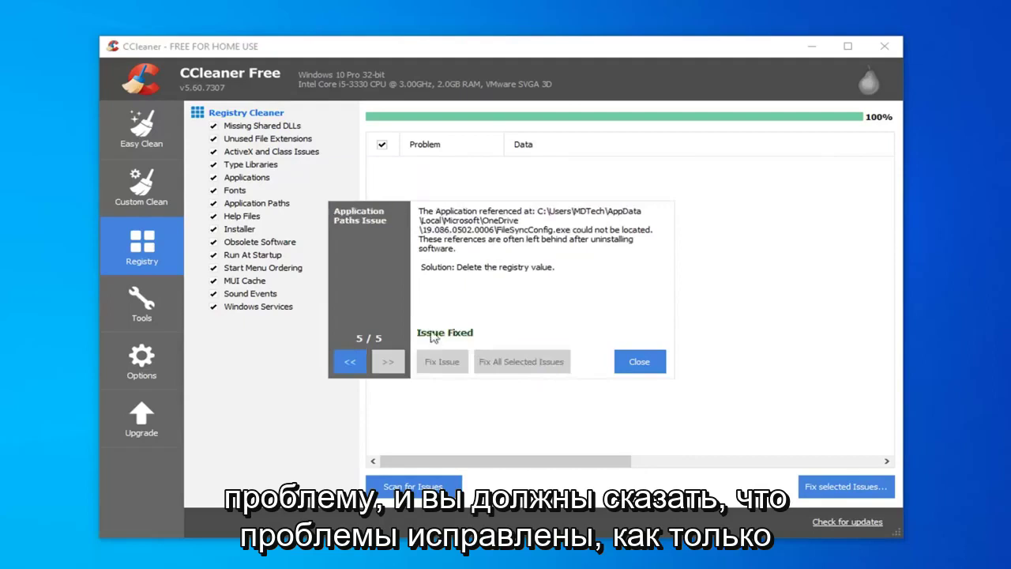
left_click(635, 362)
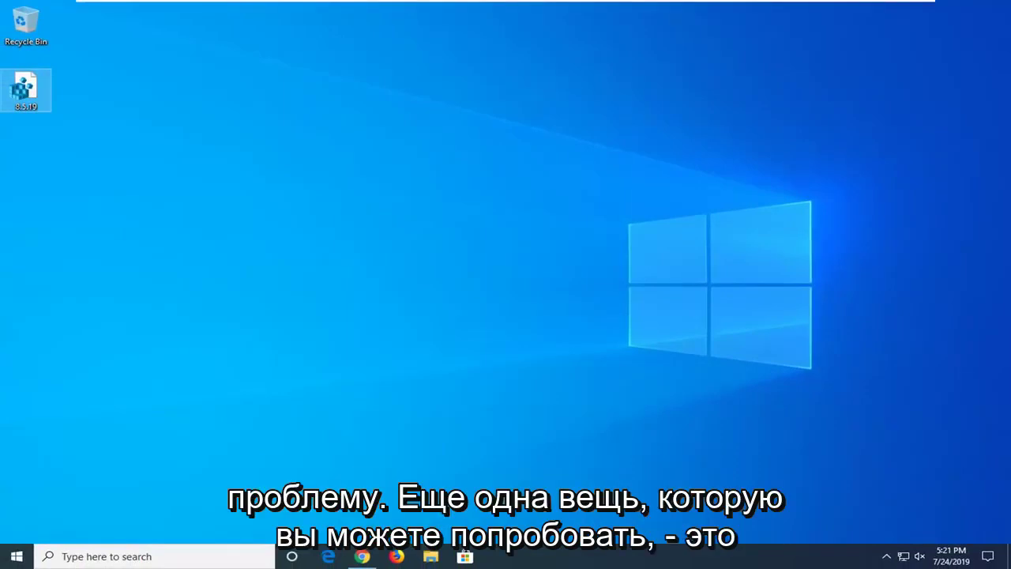
Launch Disk Cleanup from a 'disk cleanup' search and rescan drive C: including system files.
left_click(15, 557)
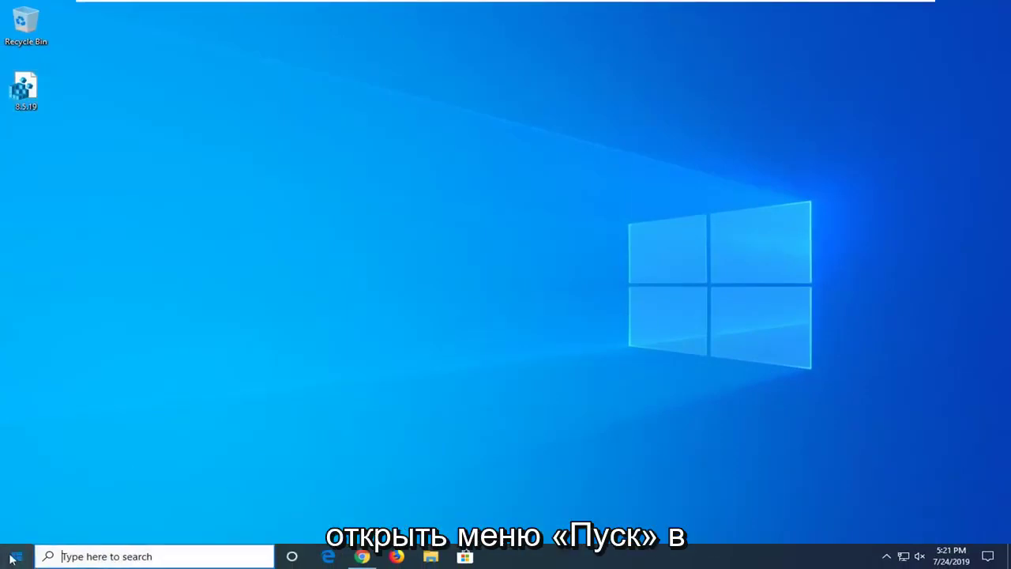
type("disk ")
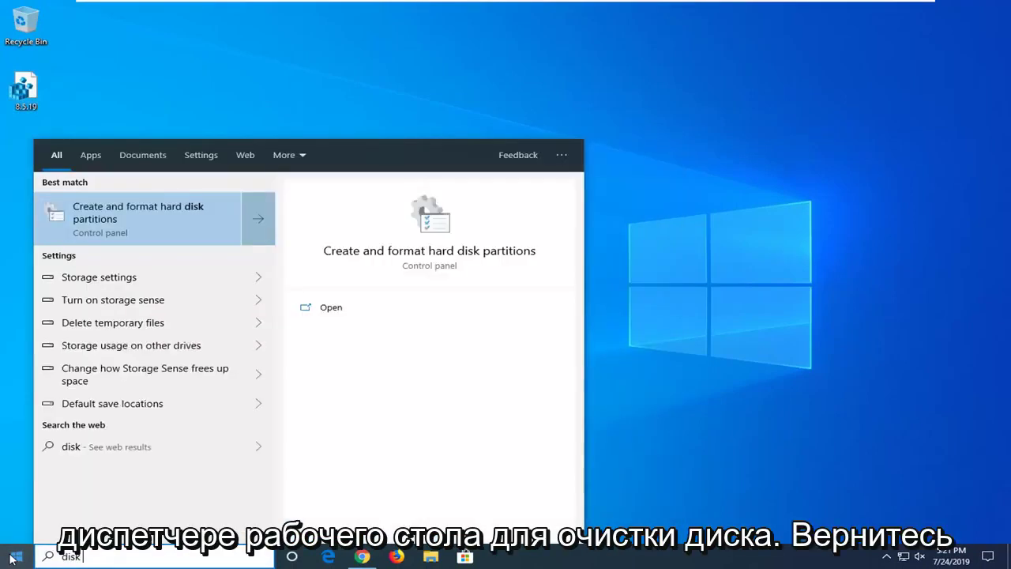
type("cleanup")
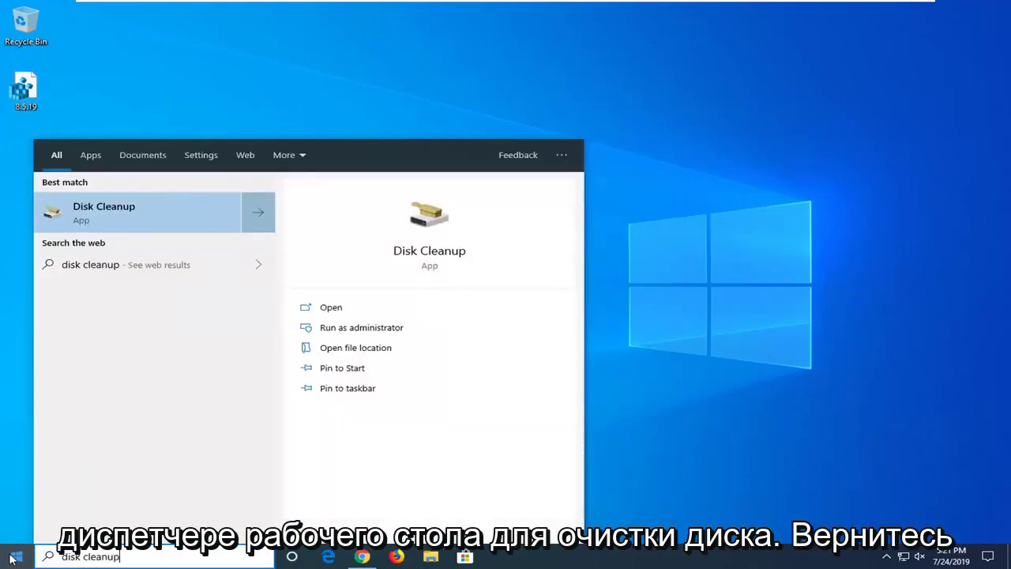
left_click(118, 207)
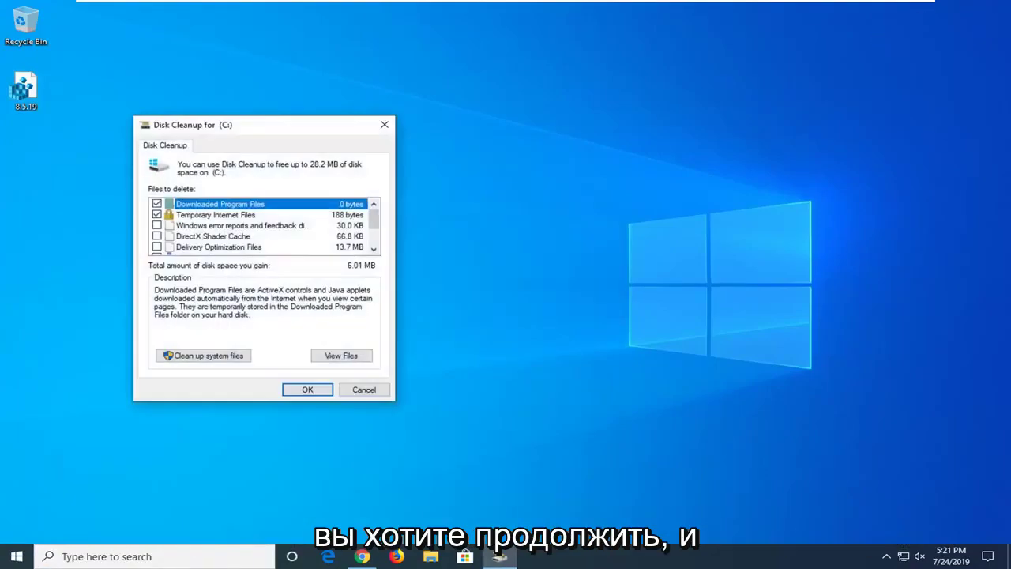
left_click_drag(303, 123, 502, 110)
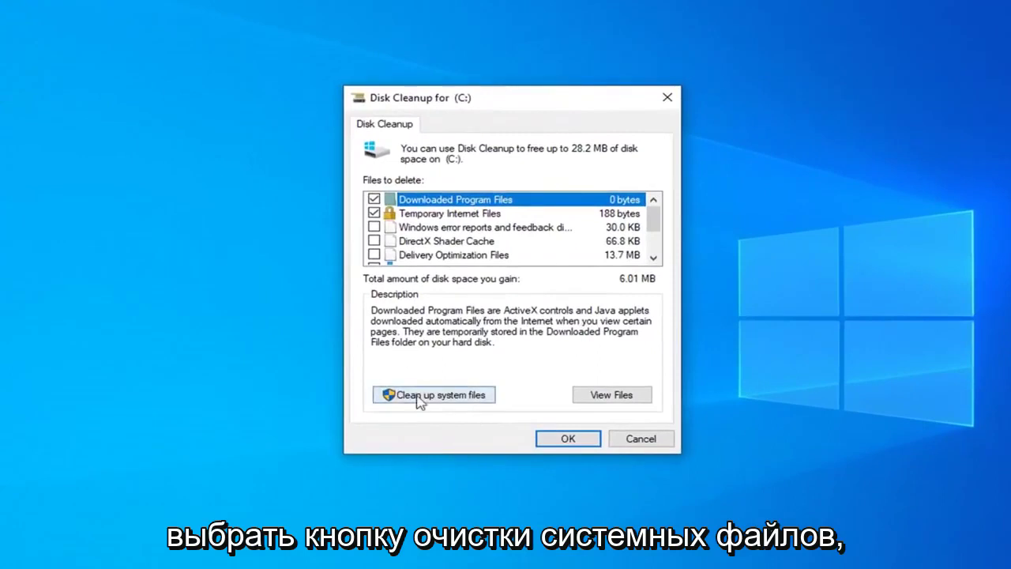
left_click(418, 398)
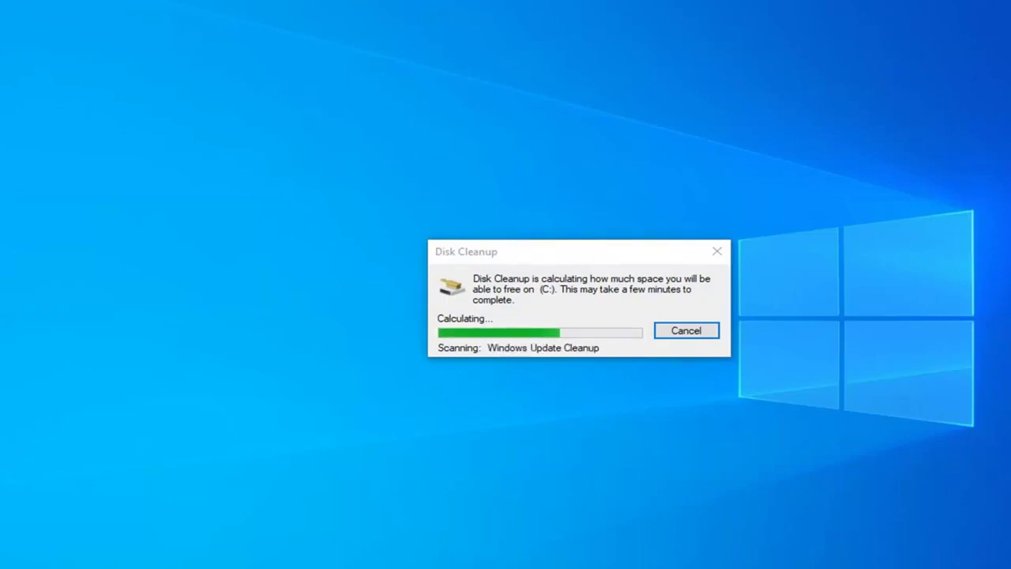
Confirm permanent deletion of the checked Disk Cleanup categories on drive C:.
left_click_drag(306, 130, 487, 94)
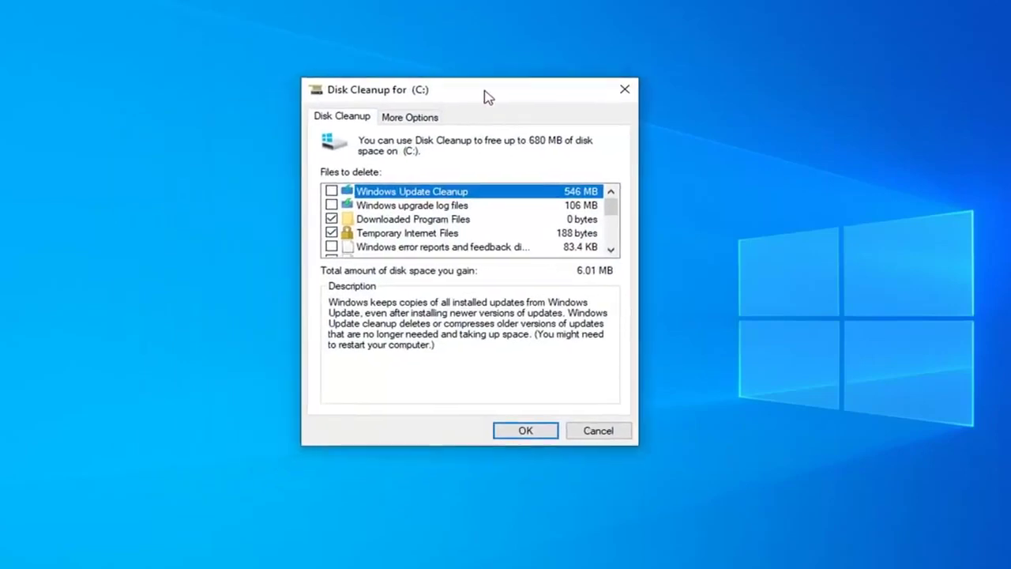
left_click(525, 430)
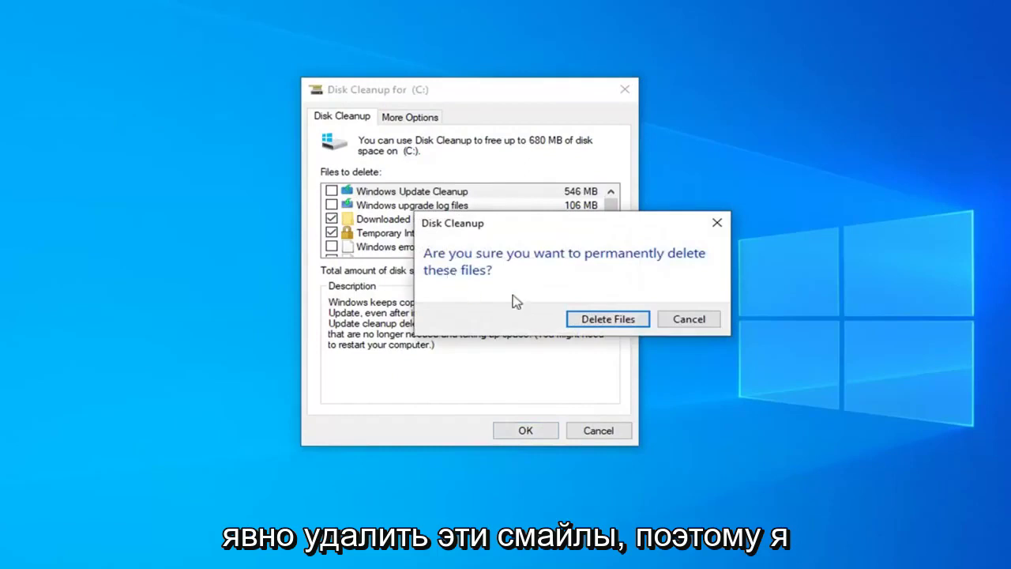
left_click(581, 318)
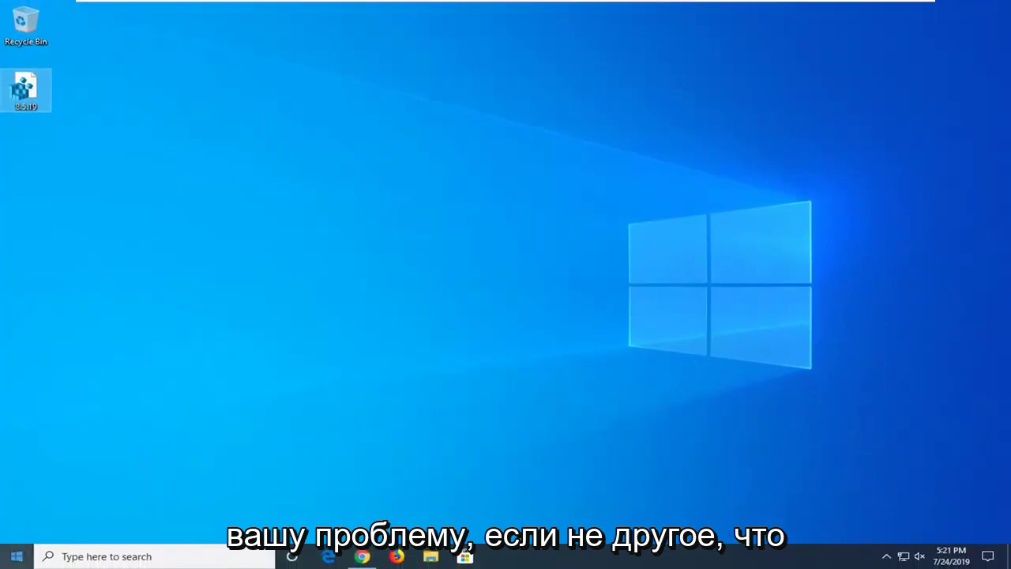
Launch Command Prompt as administrator from a 'cmd' search, approving the UAC prompt.
left_click(11, 557)
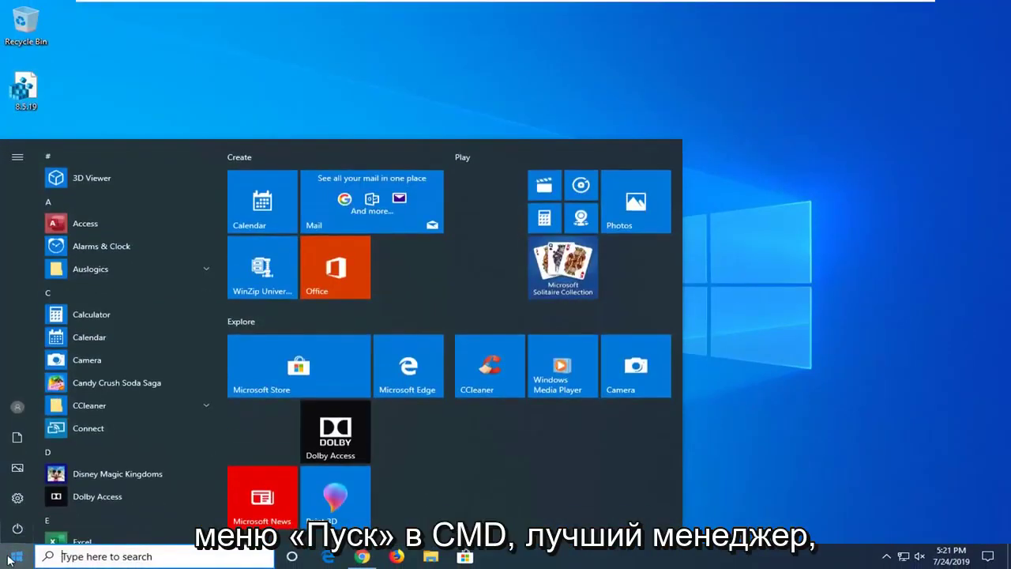
type("cmd")
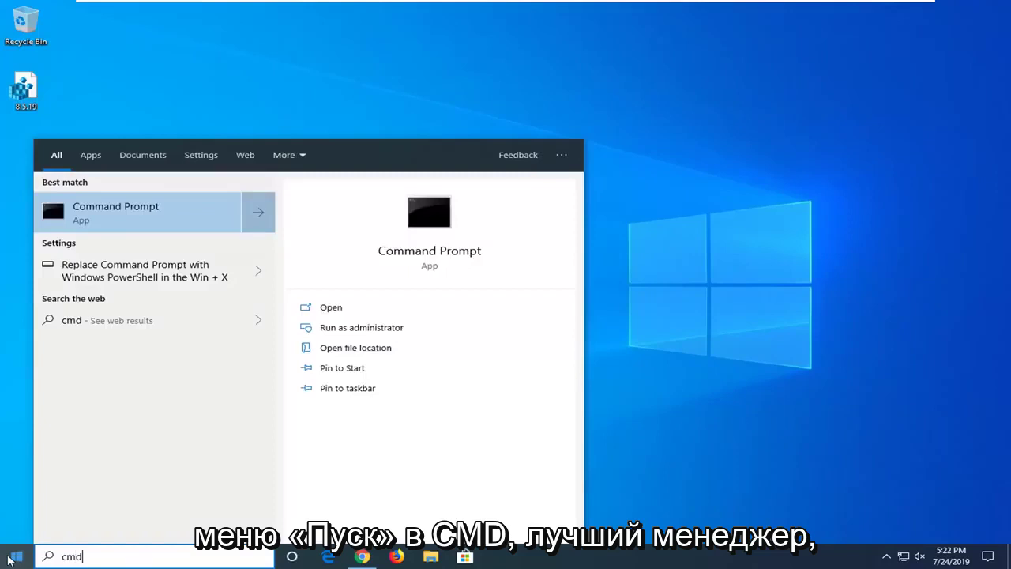
right_click(113, 223)
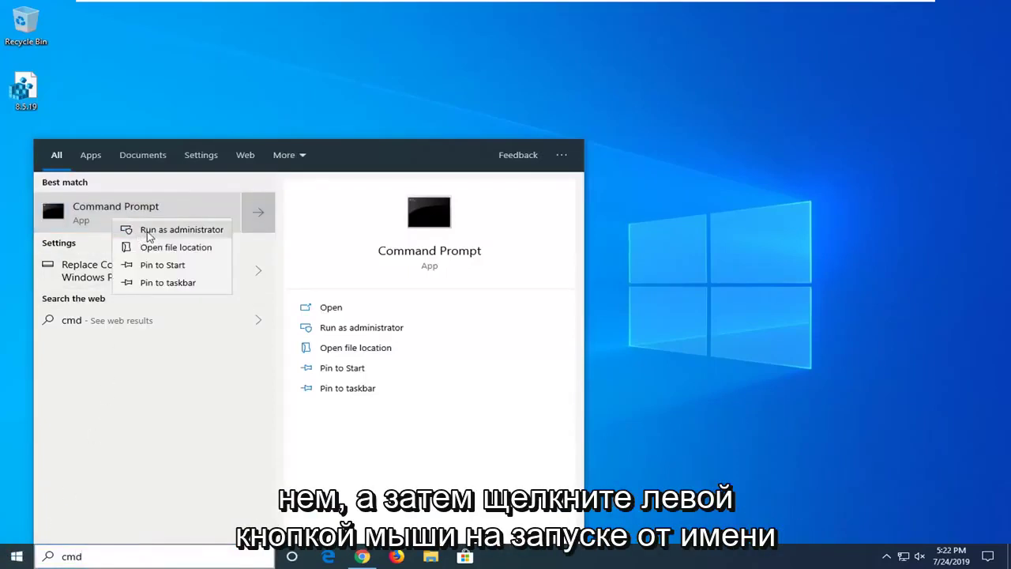
left_click(148, 231)
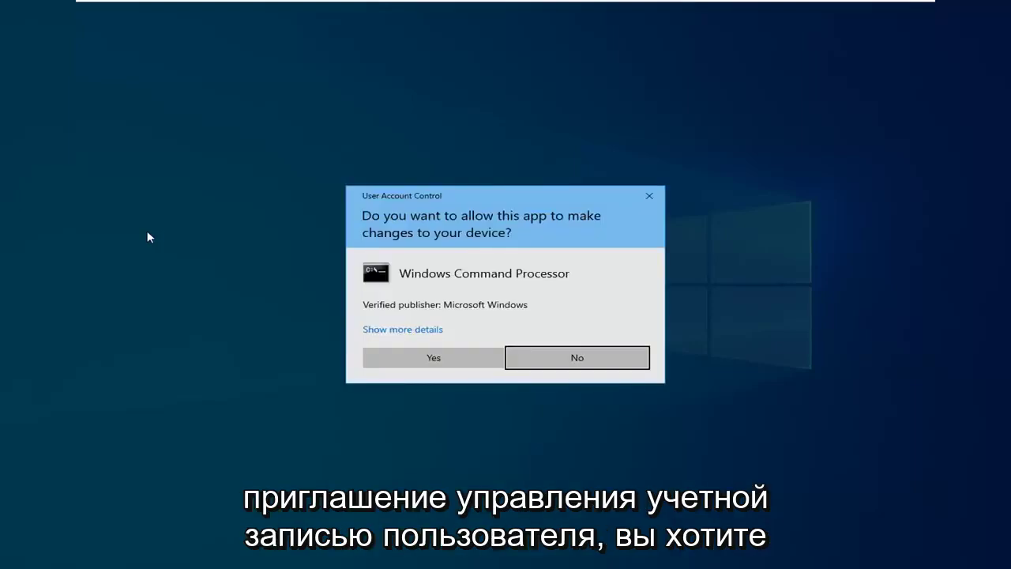
left_click(404, 361)
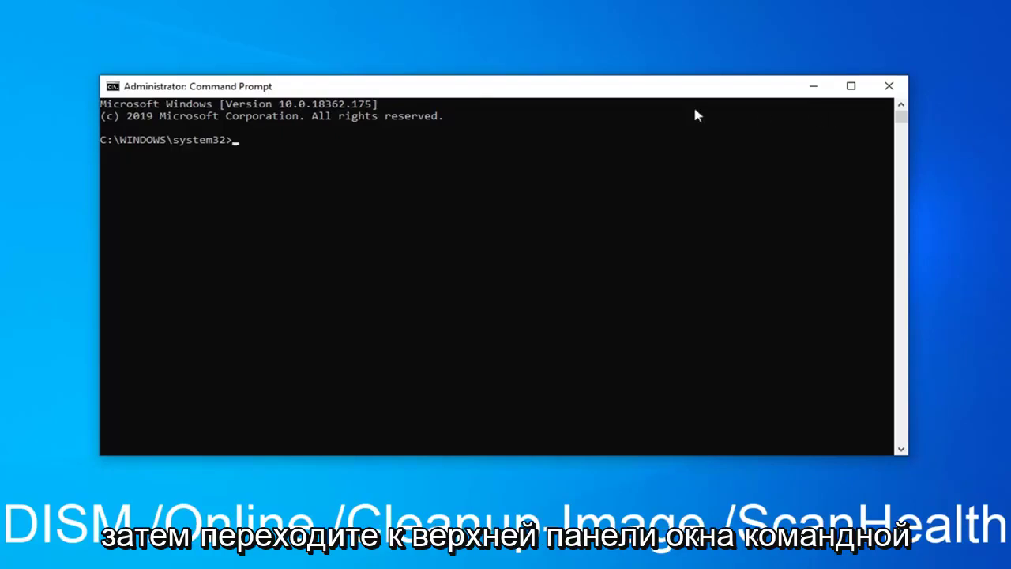
Paste DISM /Online /Cleanup-Image /ScanHealth via the title-bar Edit > Paste menu and run it.
right_click(447, 92)
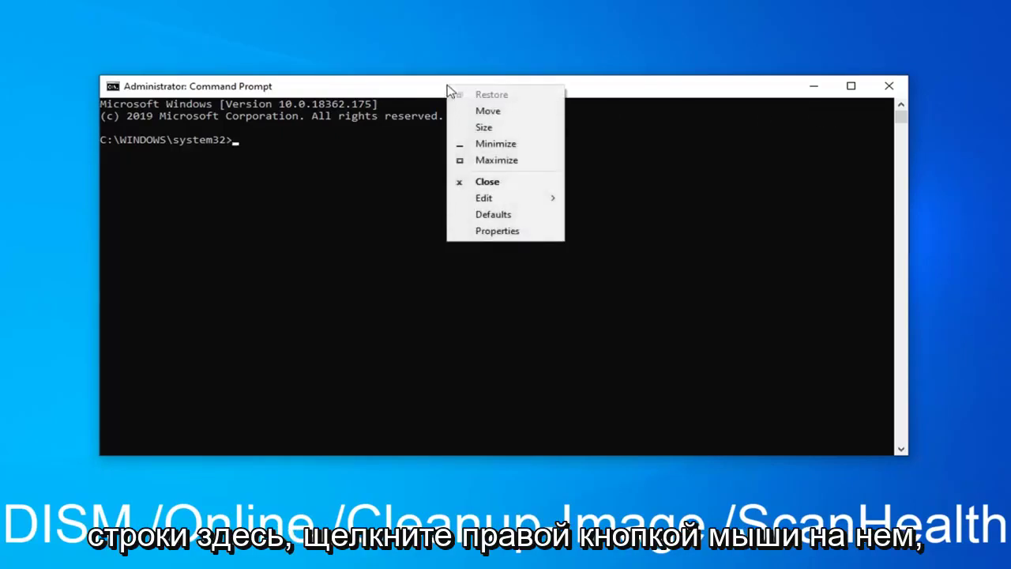
left_click(480, 199)
left_click(600, 231)
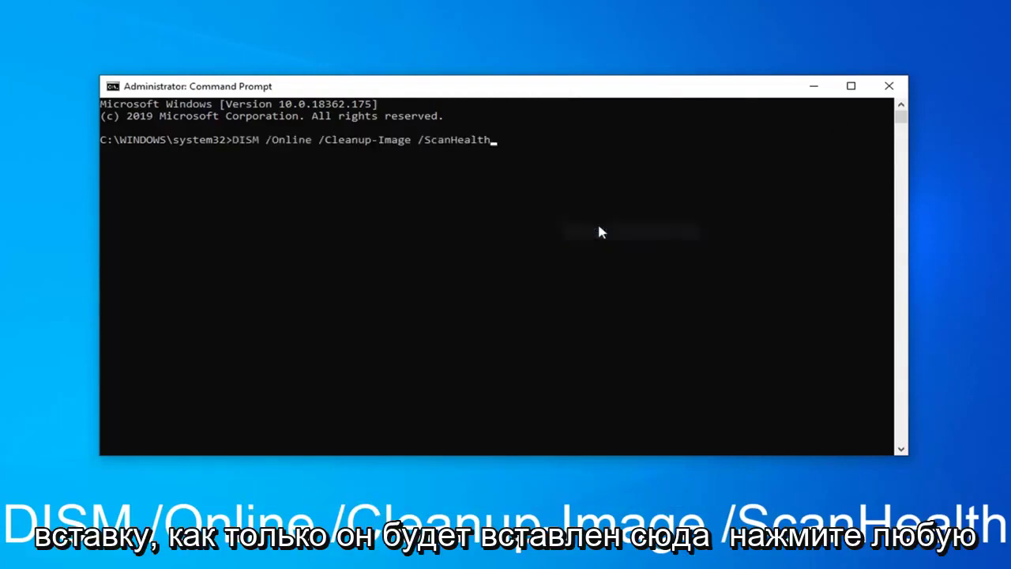
key("Return")
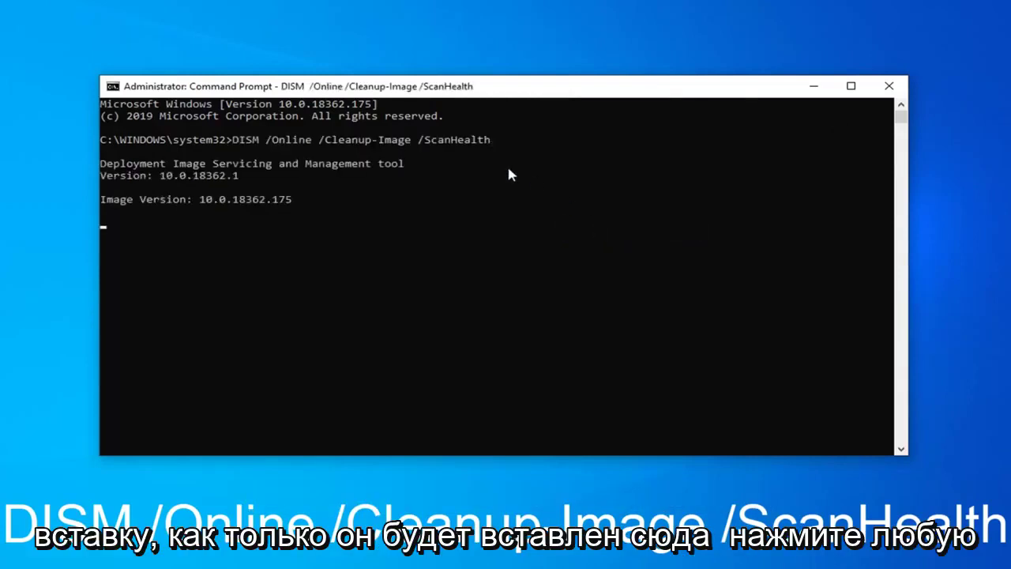